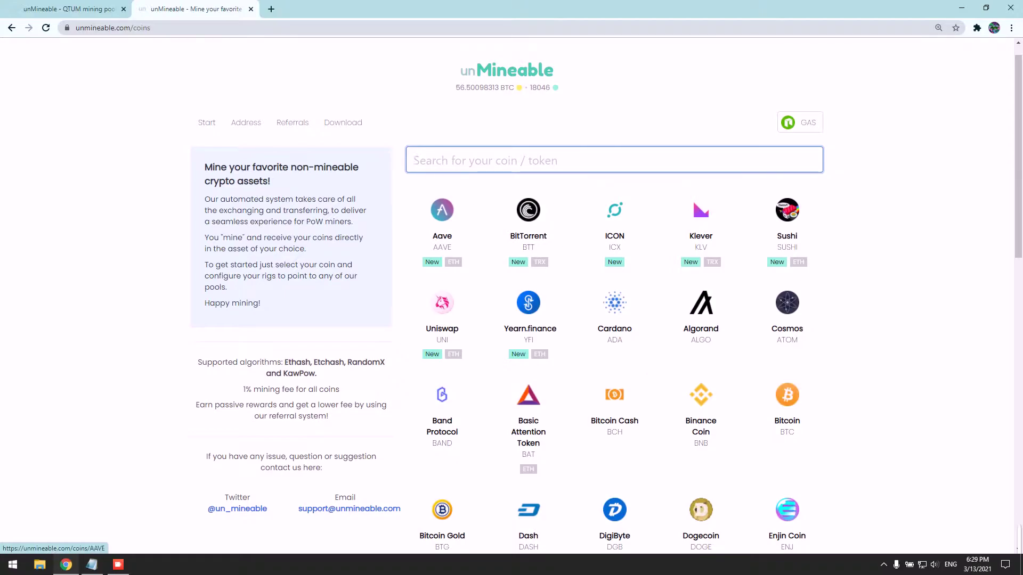
# - From the Download page, open the packed Windows 64-bit miner link in a new tab to download it
pyautogui.click(346, 123)
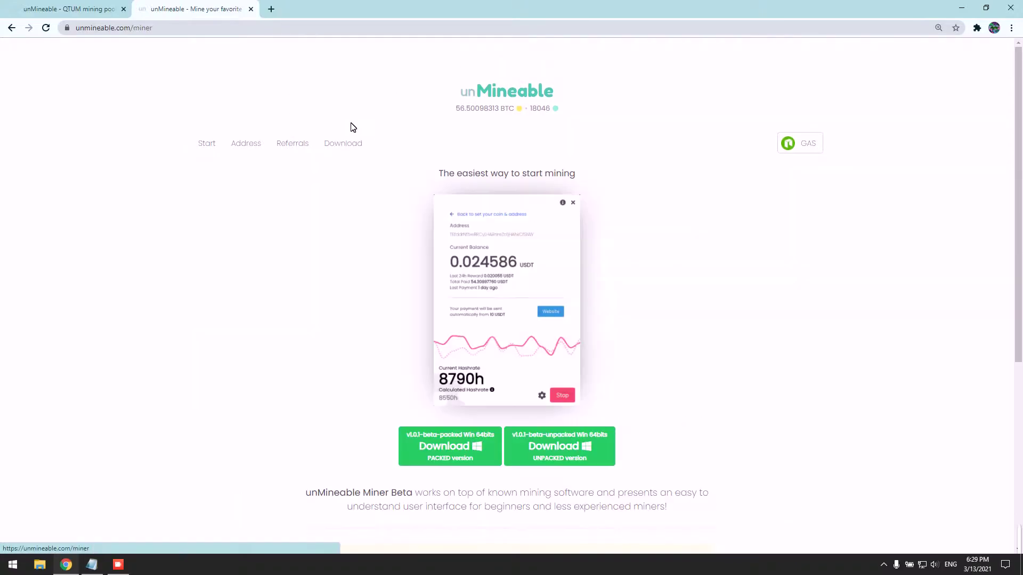
pyautogui.rightClick(453, 442)
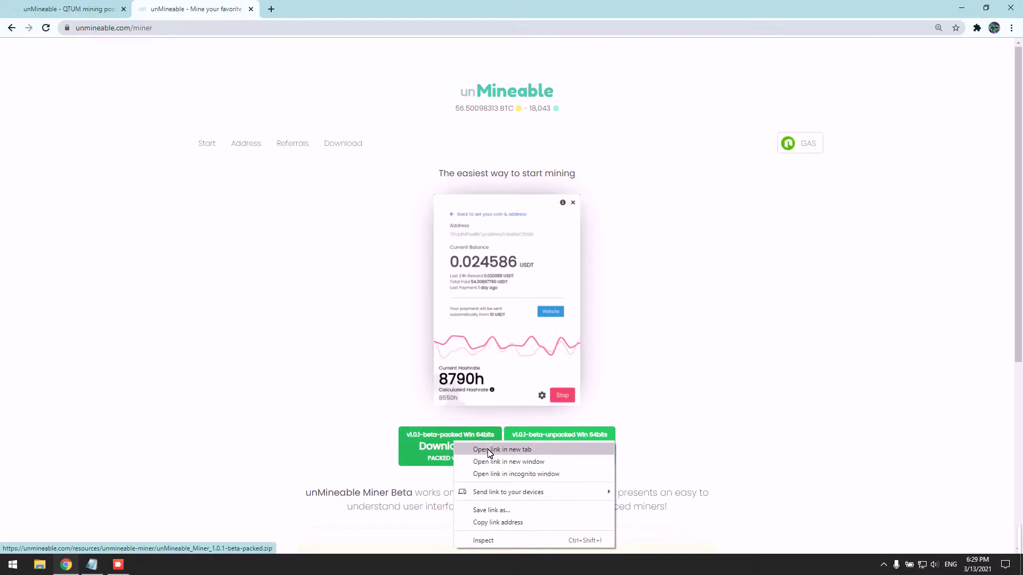
pyautogui.click(489, 452)
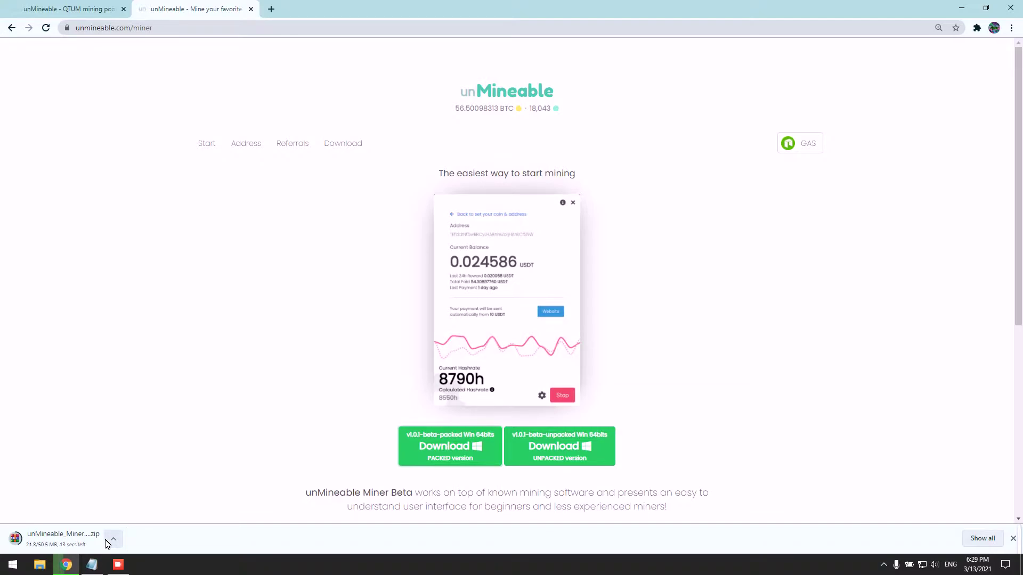
# - Launch Windows Security and go to Virus & threat protection settings' Exclusions page
pyautogui.click(12, 565)
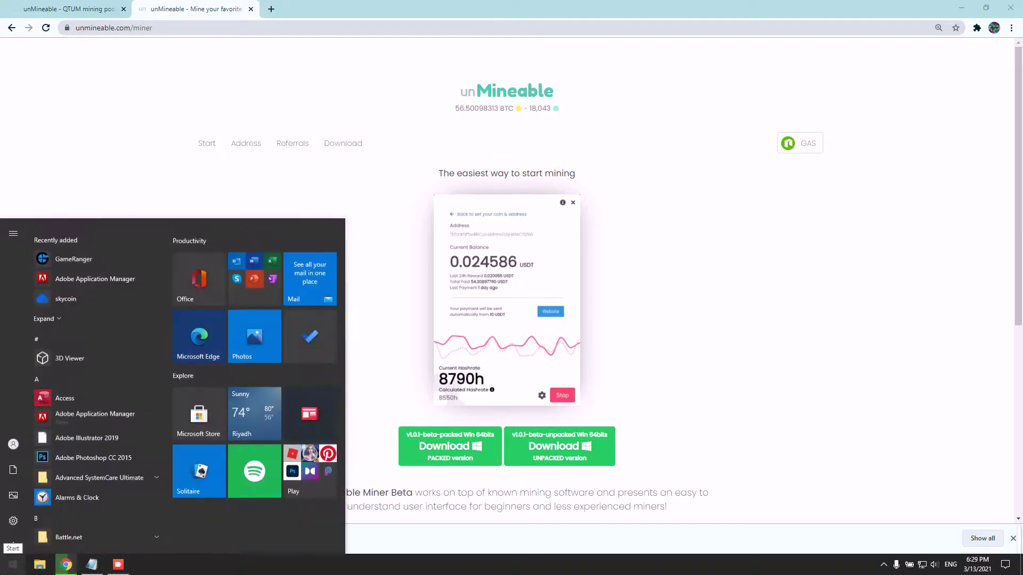
pyautogui.write('win')
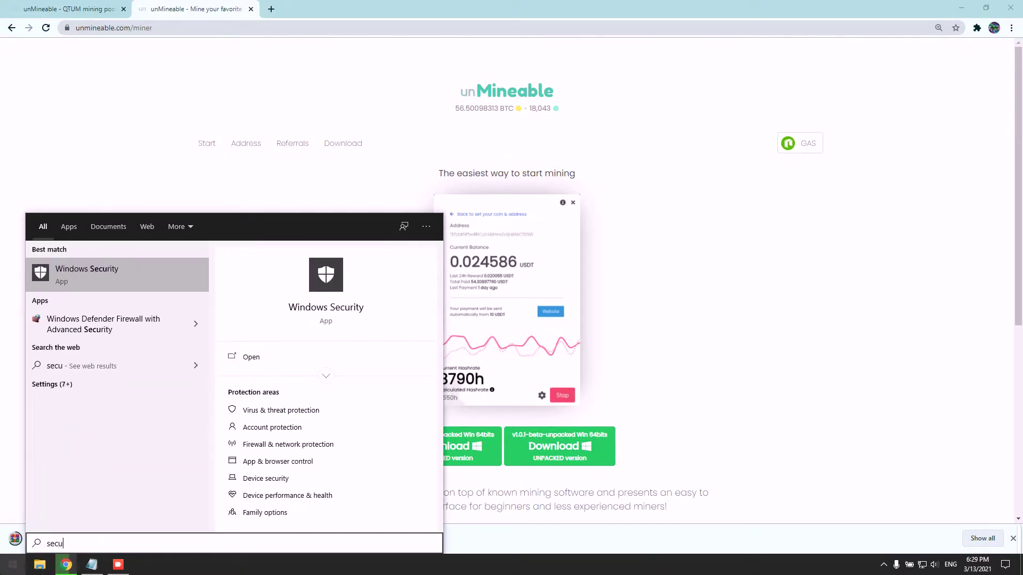
pyautogui.press('Return')
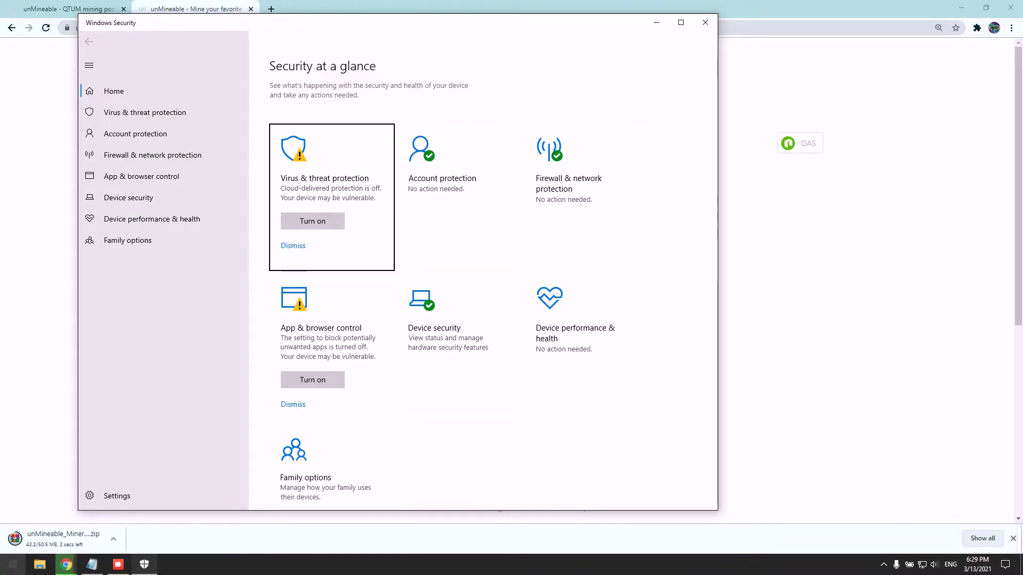
pyautogui.click(337, 176)
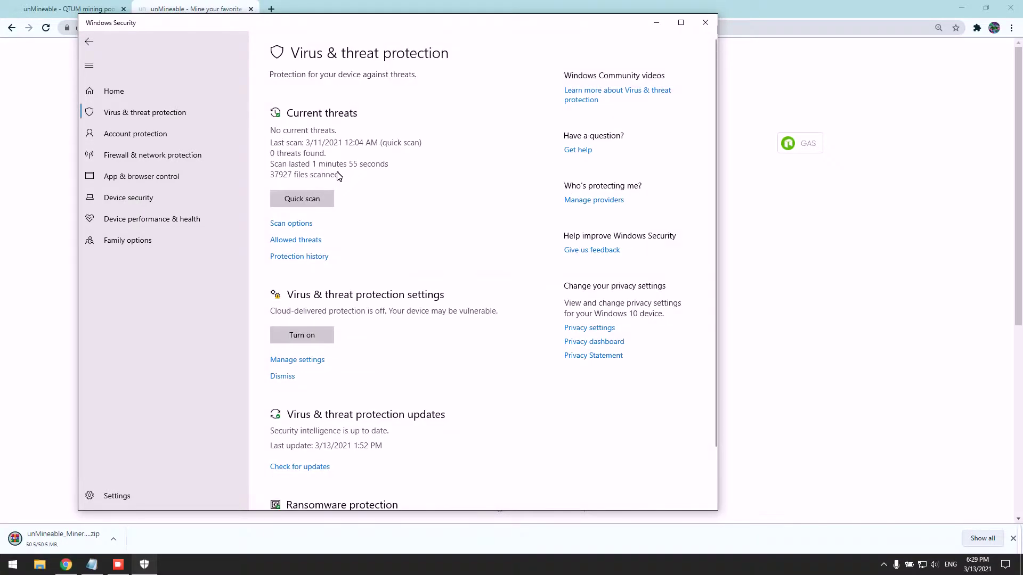
pyautogui.scroll(-3, 304, 267)
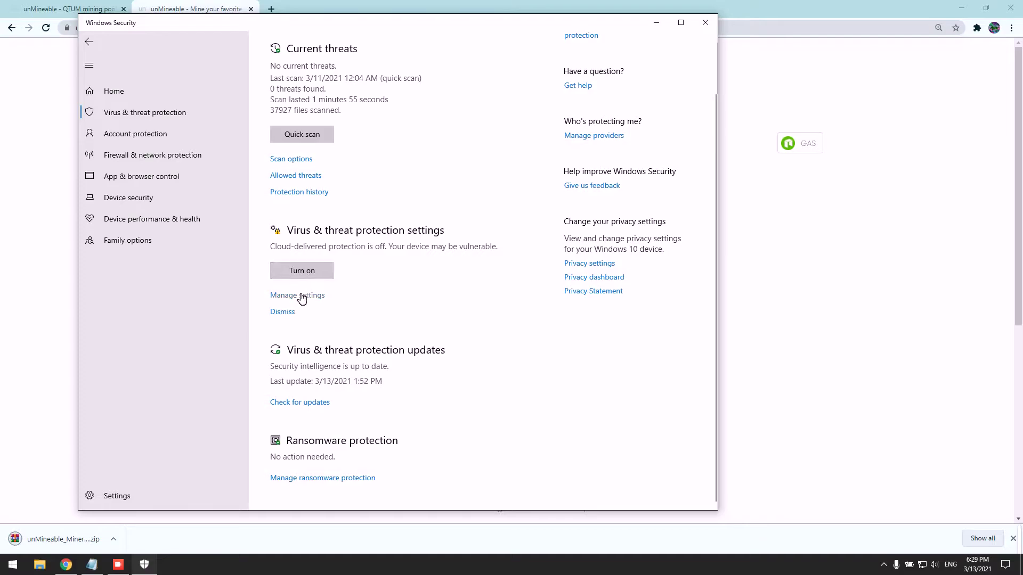
pyautogui.scroll(2, 299, 304)
pyautogui.click(299, 332)
pyautogui.scroll(-15, 326, 164)
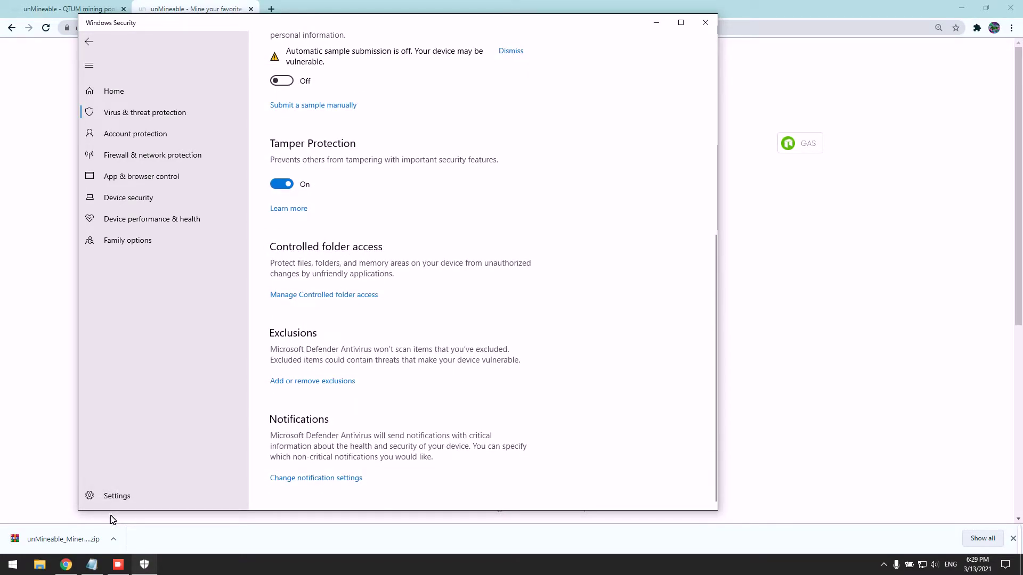
pyautogui.click(311, 381)
# - Add a file exclusion for the unMineable_Miner_1.0.1-beta-packed (2) zip, then close Windows Security
pyautogui.click(322, 147)
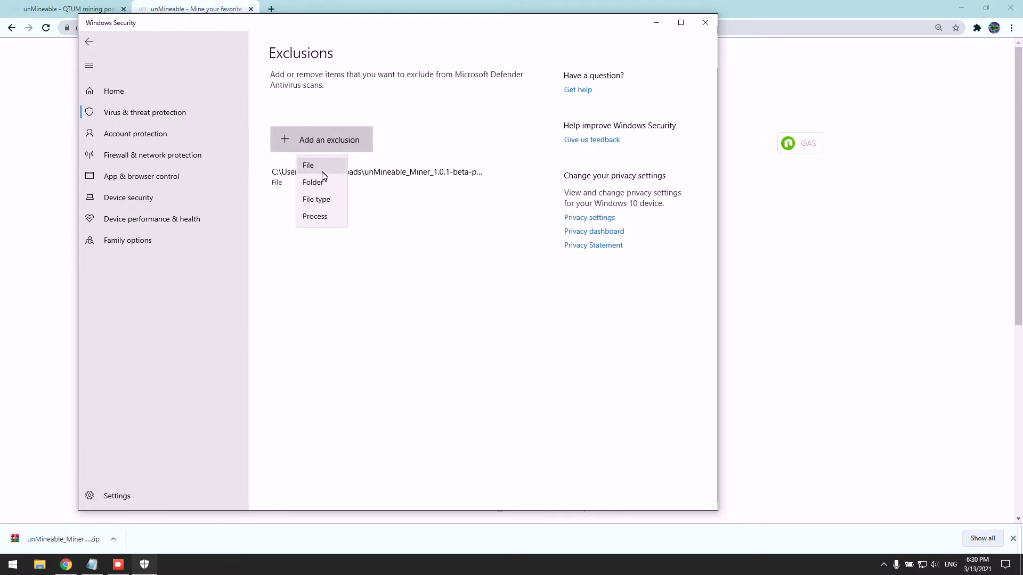
pyautogui.click(323, 165)
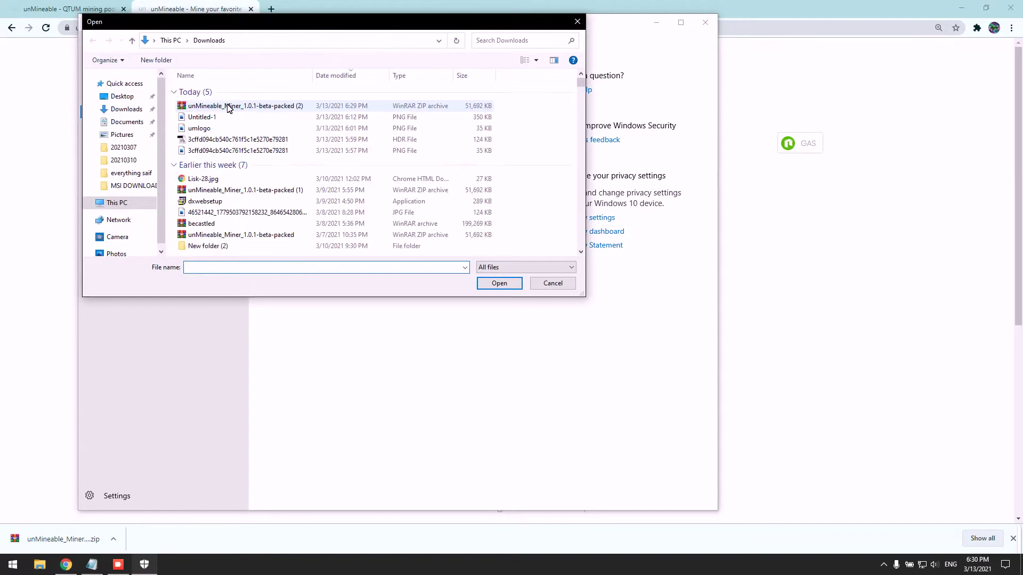
pyautogui.click(205, 108)
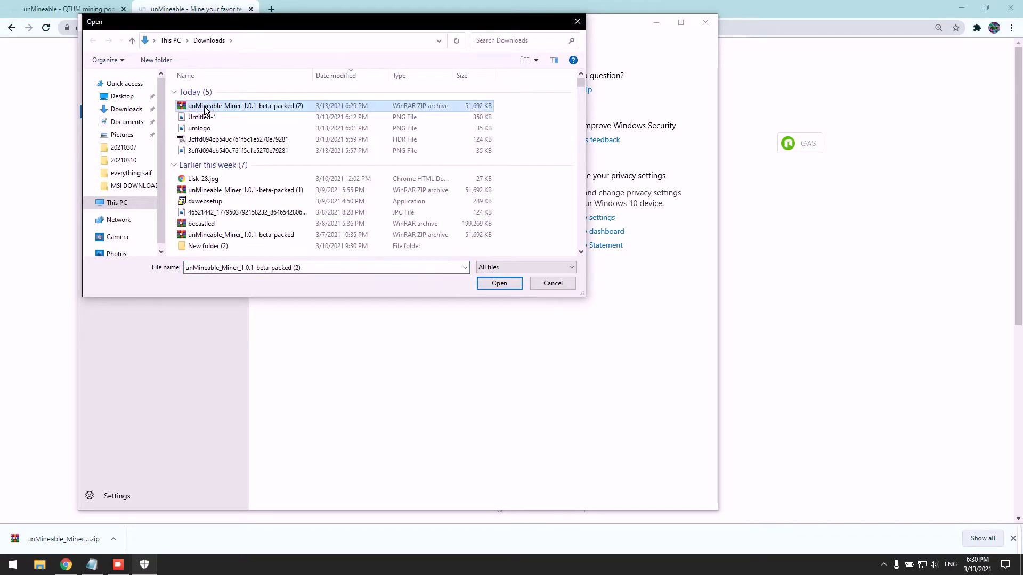
pyautogui.click(499, 283)
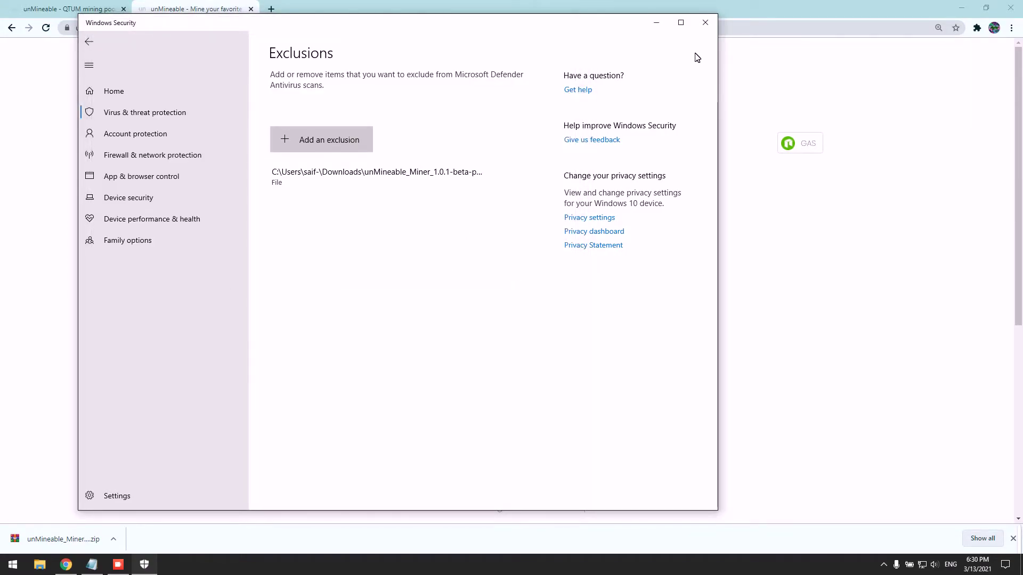
pyautogui.click(704, 23)
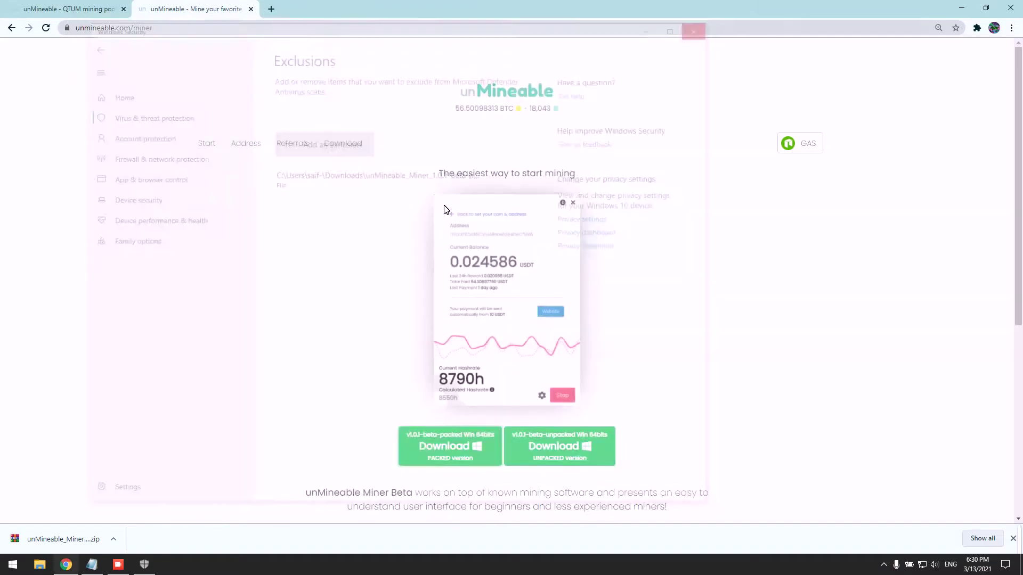
# - Open the downloaded miner zip in WinRAR and extract the miner application to the Desktop
pyautogui.click(114, 539)
pyautogui.click(143, 472)
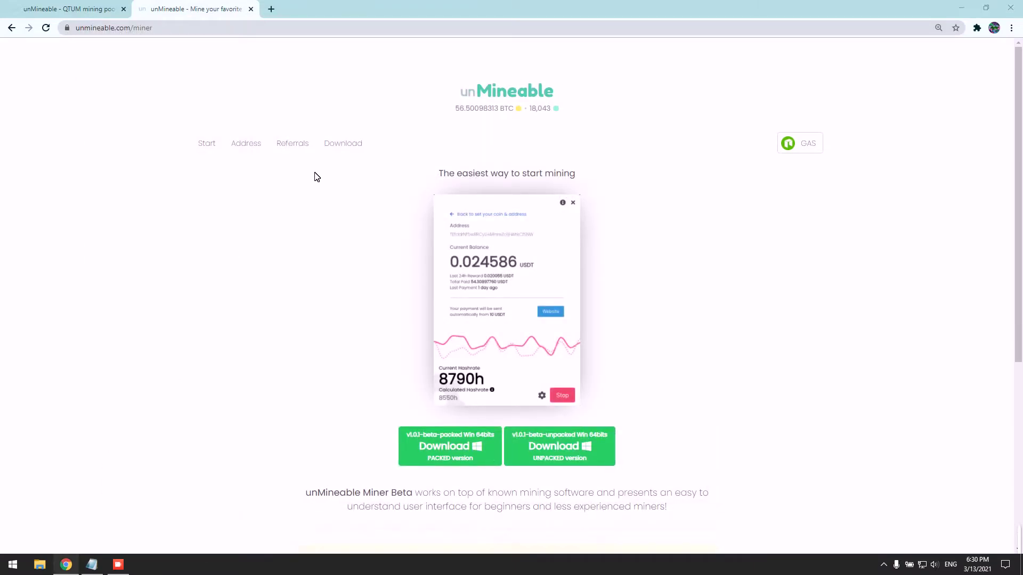
pyautogui.click(234, 324)
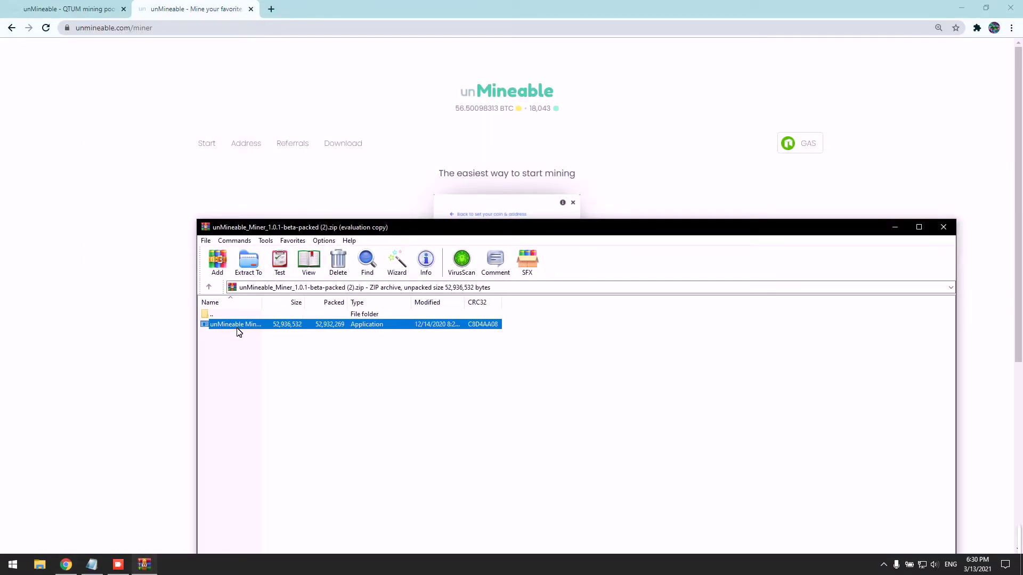
pyautogui.click(252, 264)
pyautogui.click(599, 364)
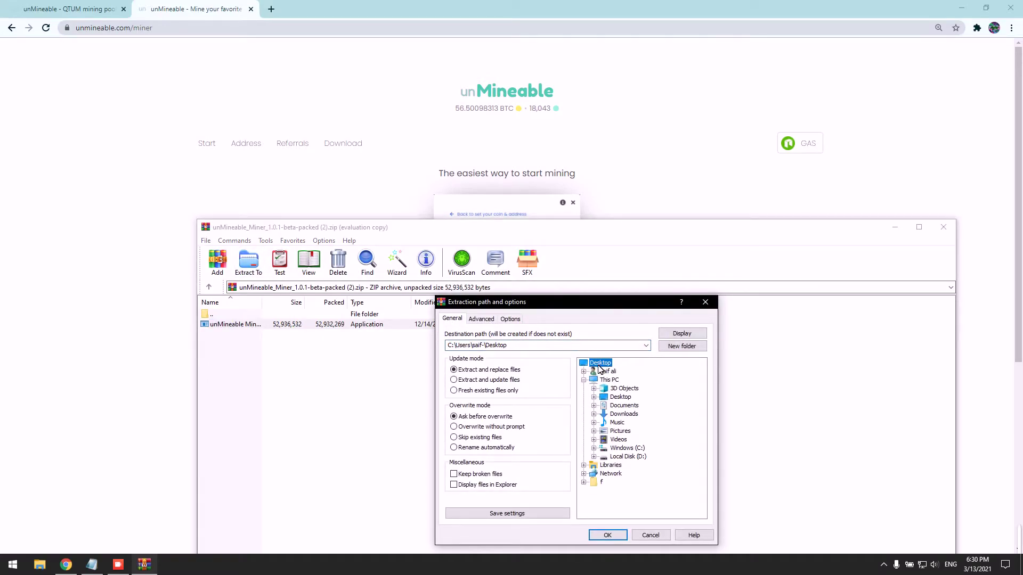
pyautogui.click(608, 535)
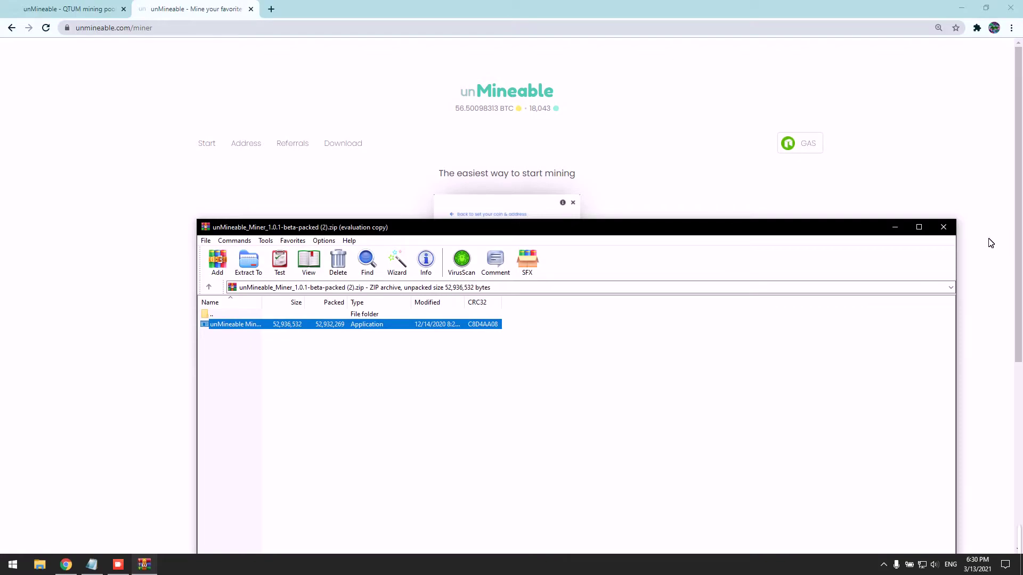
# - Close WinRAR, place the miner icon mid-desktop and launch unMineable Miner
pyautogui.click(942, 227)
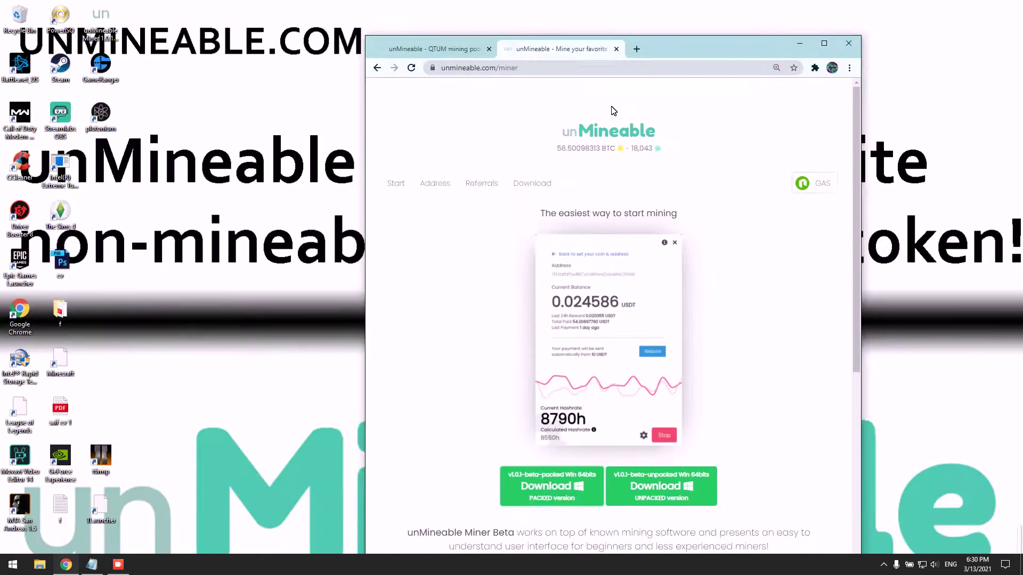
pyautogui.moveTo(121, 26); pyautogui.dragTo(452, 345)
pyautogui.doubleClick(466, 324)
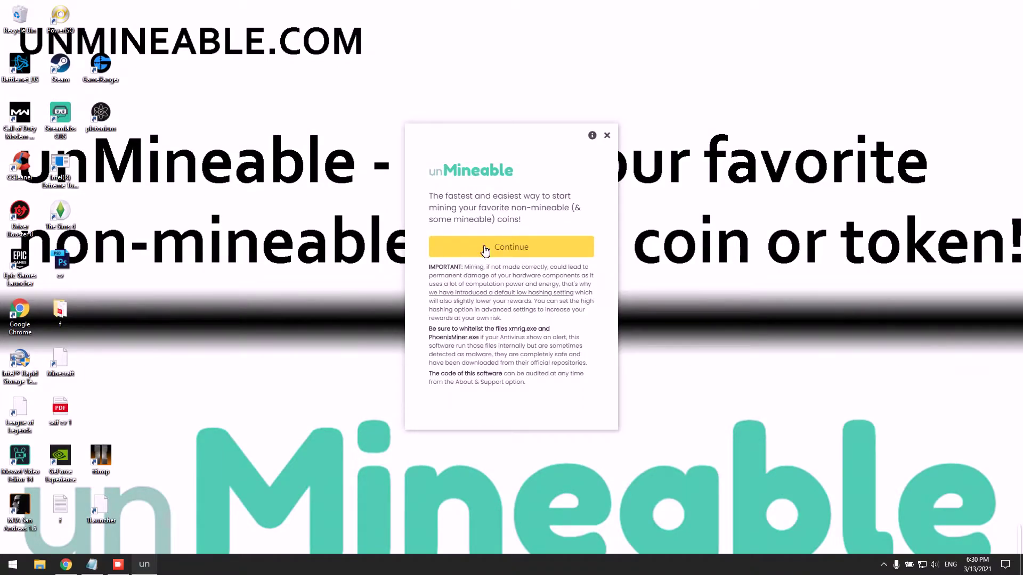
# - Get past the welcome screen and select Graphics Card (GPU) as the mining hardware
pyautogui.click(484, 248)
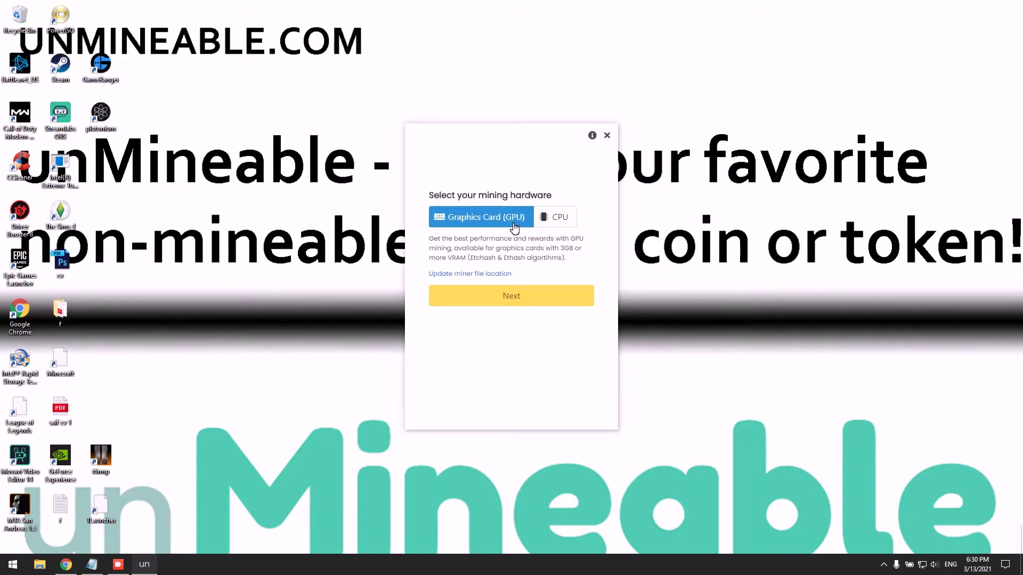
pyautogui.click(539, 219)
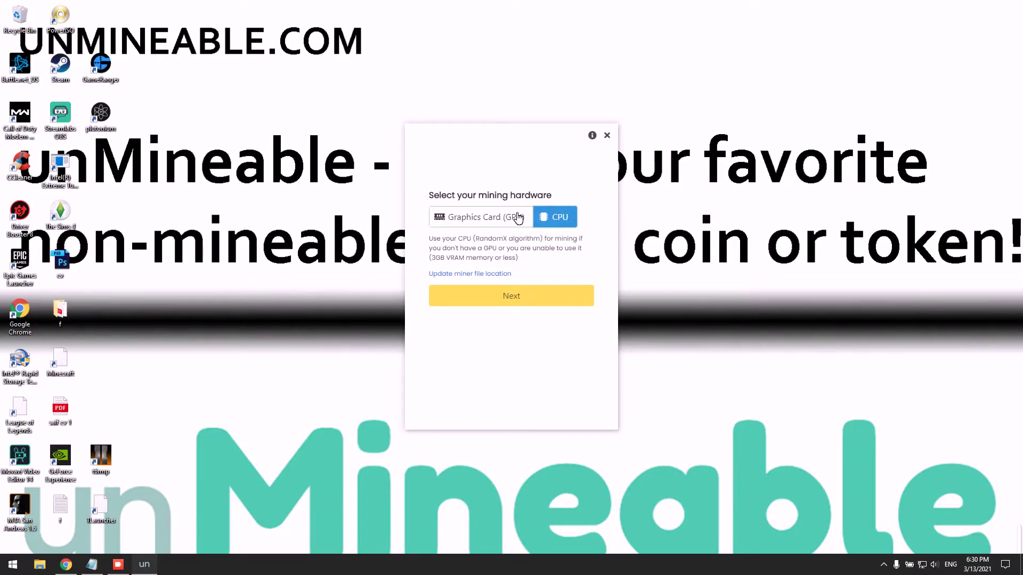
pyautogui.click(525, 216)
# - Choose Qtum as the coin to mine
pyautogui.click(517, 297)
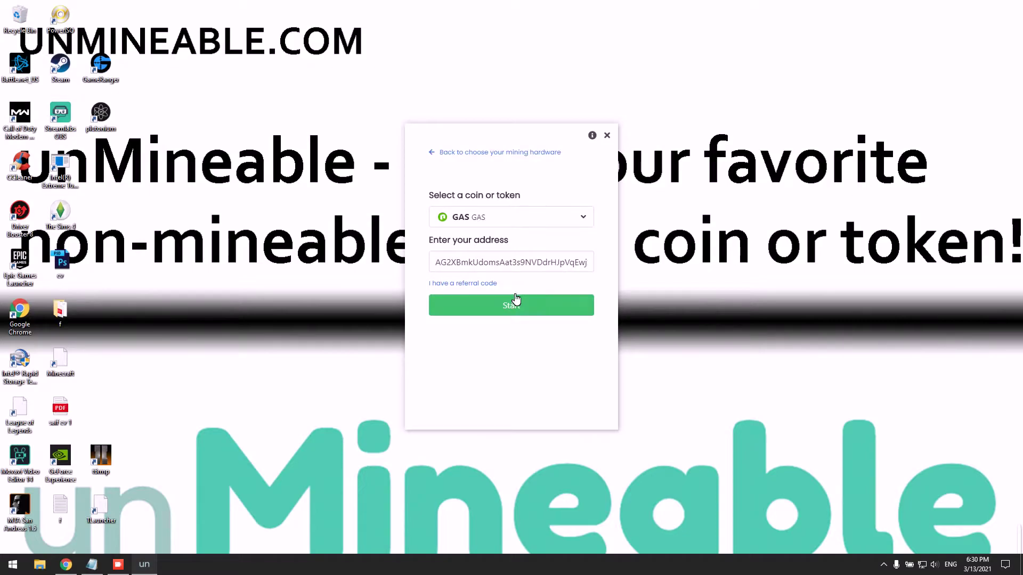
pyautogui.click(494, 219)
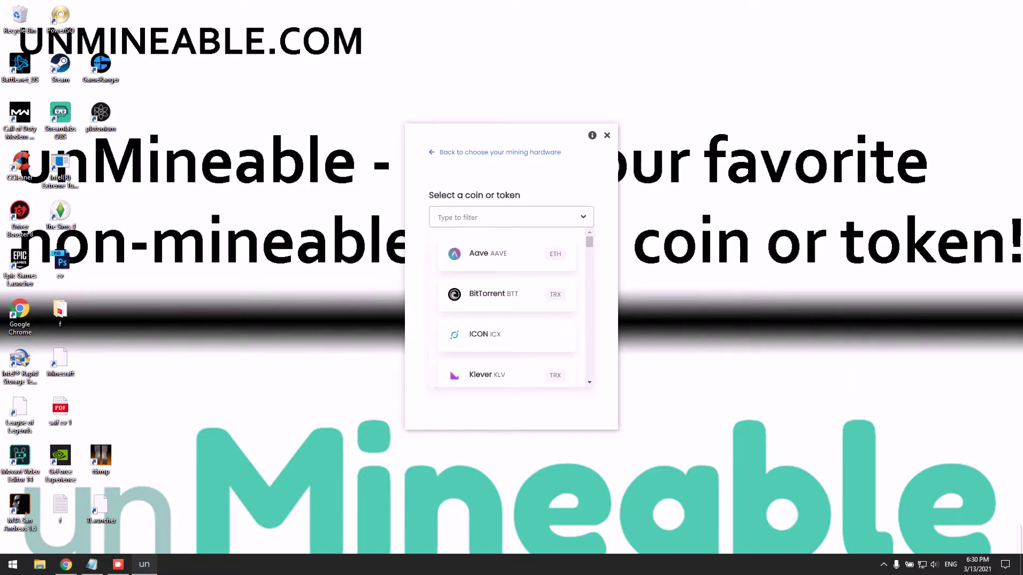
pyautogui.write('qtu')
pyautogui.click(496, 256)
# - Copy the QTUM wallet address from the notes into the miner's address field
pyautogui.write('AG2XBmkUdomsAat3s9NVDdrHJpVqEwj')
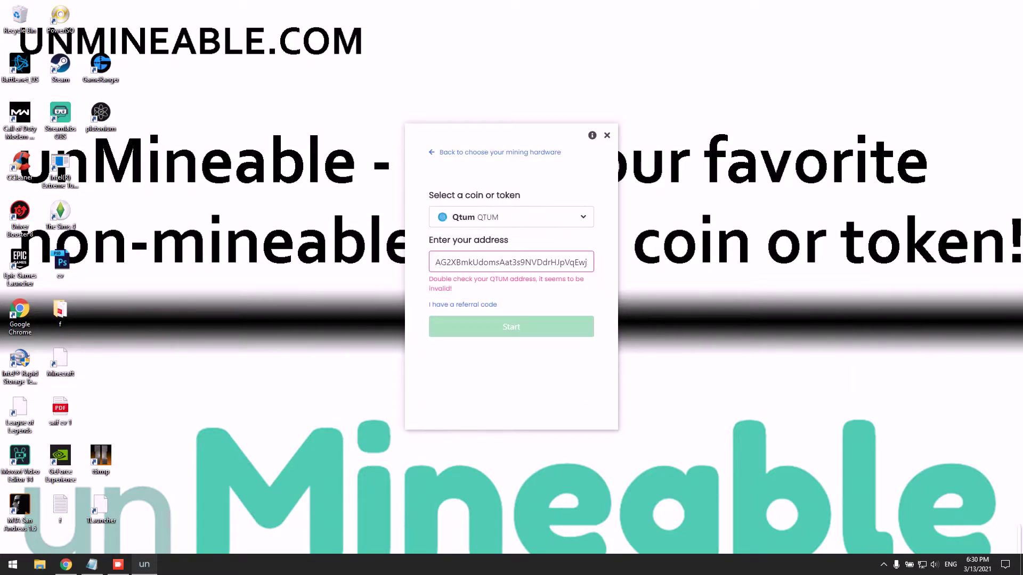
pyautogui.hotkey('ctrl', 'a')
pyautogui.click(92, 564)
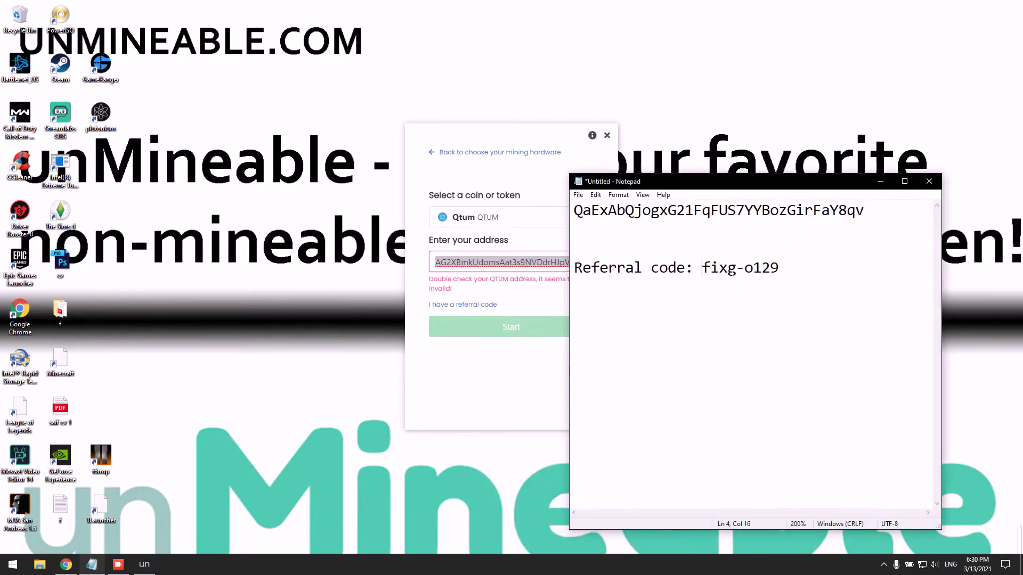
pyautogui.click(727, 211)
pyautogui.doubleClick(727, 210)
pyautogui.hotkey('ctrl', 'c')
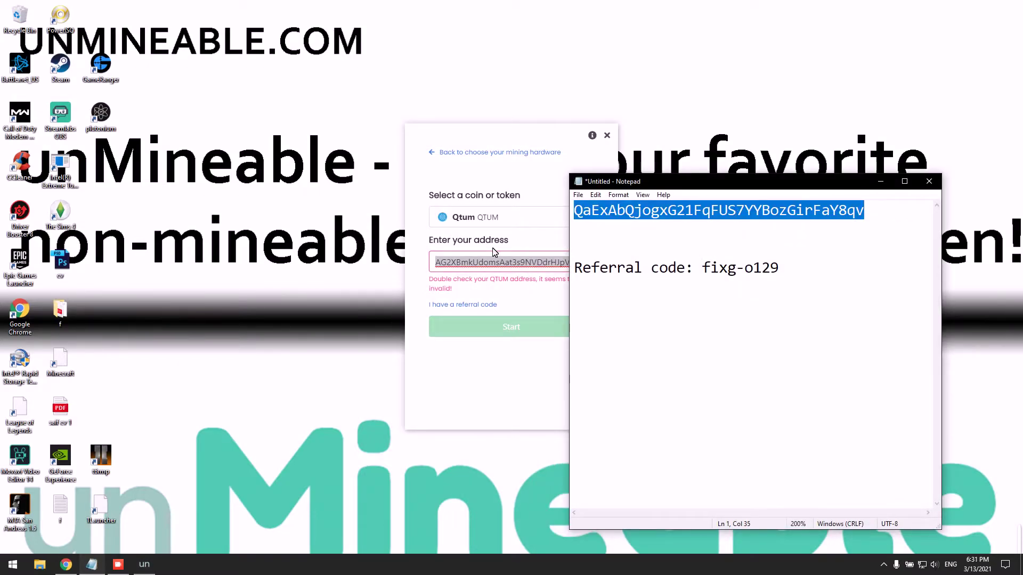
pyautogui.click(495, 255)
pyautogui.hotkey('ctrl', 'a')
pyautogui.hotkey('ctrl', 'v')
# - Enter the referral code from the notes into the miner's referral code field
pyautogui.click(474, 287)
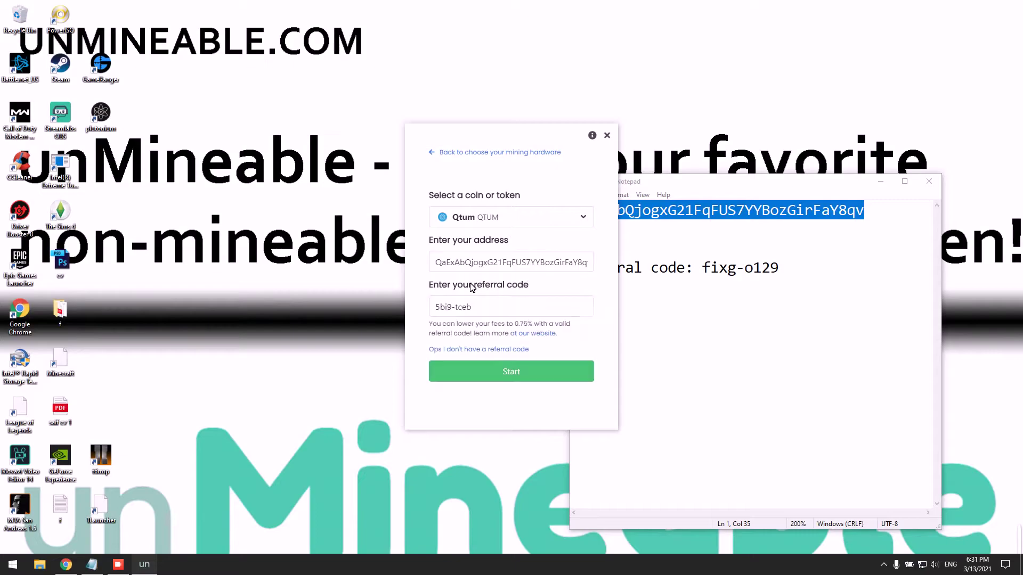
pyautogui.doubleClick(672, 268)
pyautogui.doubleClick(709, 269)
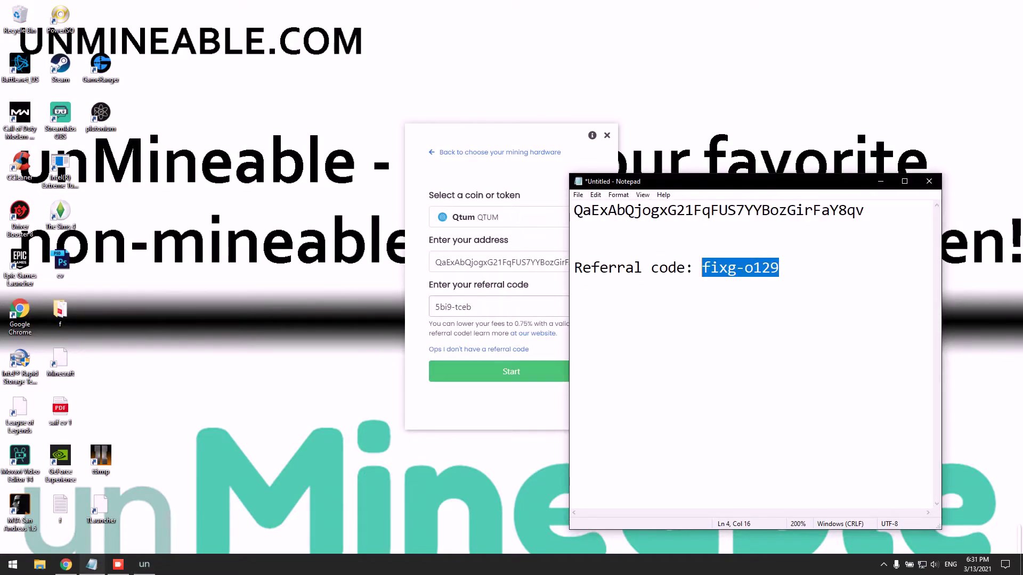
pyautogui.hotkey('alt', 'Tab')
pyautogui.hotkey('ctrl', 'a')
pyautogui.hotkey('ctrl', 'v')
pyautogui.hotkey('ctrl', 'shift', 'Left')
pyautogui.hotkey('ctrl', 'shift', 'Left')
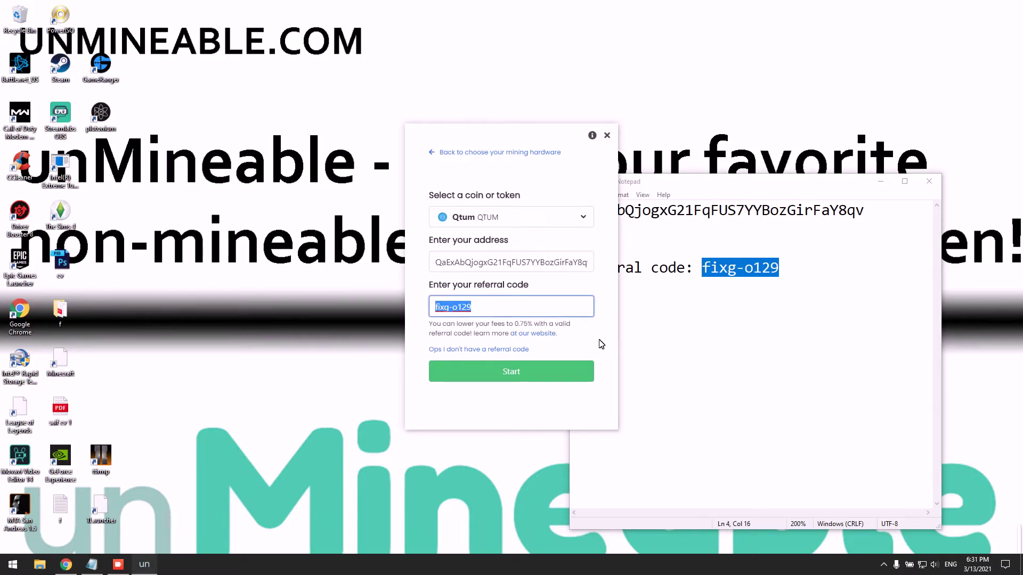
pyautogui.click(600, 345)
# - Start mining QTUM and wait for the miner to get running
pyautogui.click(573, 381)
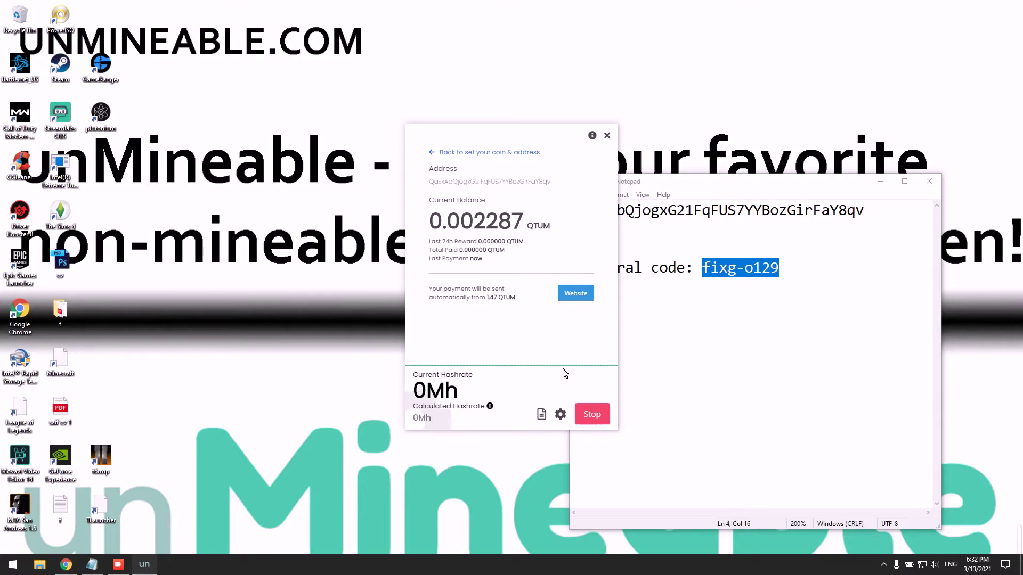
pyautogui.moveTo(489, 405)
# - In Settings keep High intensity and Etchash, check the referral code, then Save & Restart
pyautogui.click(561, 414)
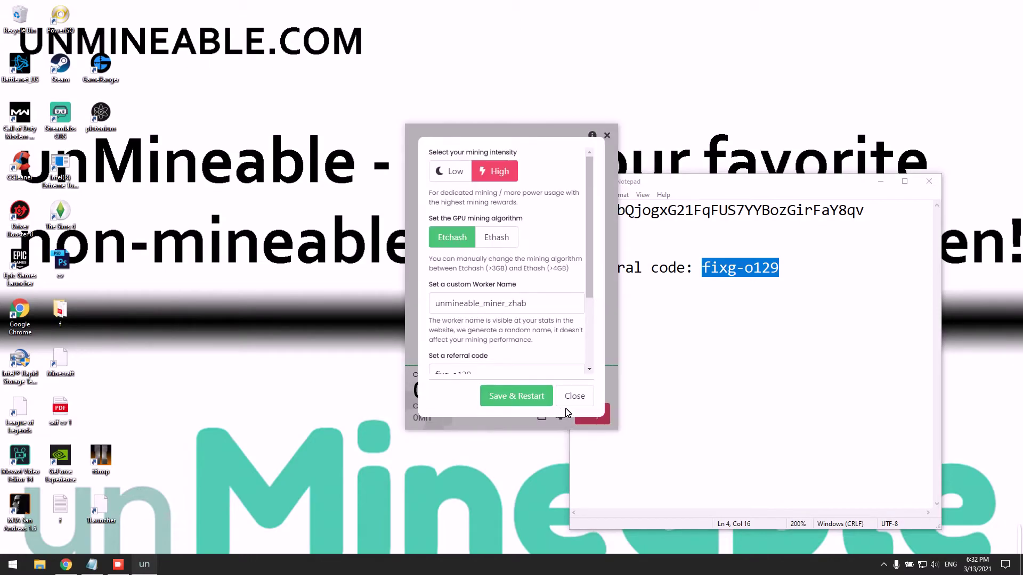
pyautogui.click(574, 395)
pyautogui.click(561, 418)
pyautogui.moveTo(472, 152); pyautogui.dragTo(477, 167)
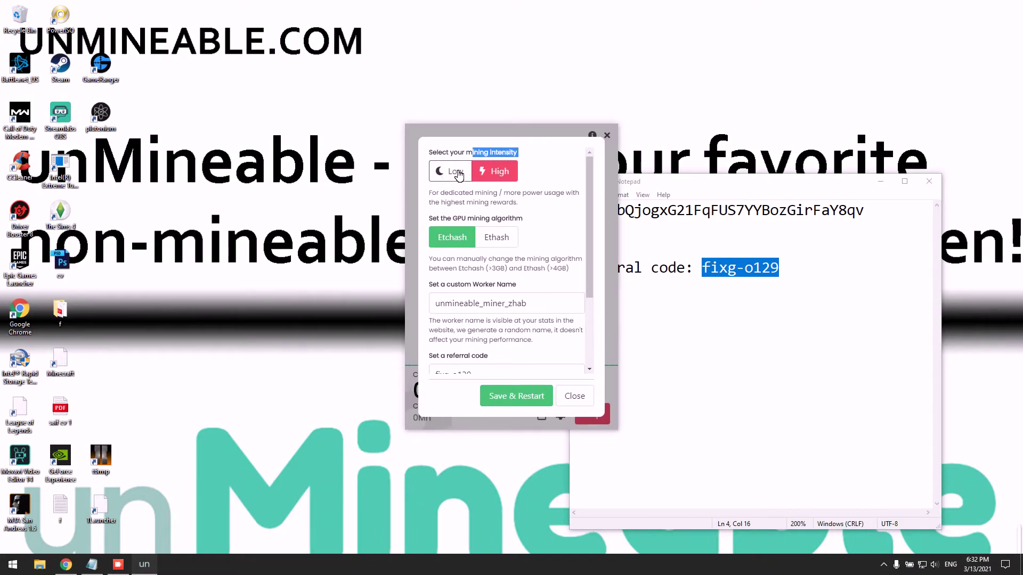
pyautogui.click(476, 171)
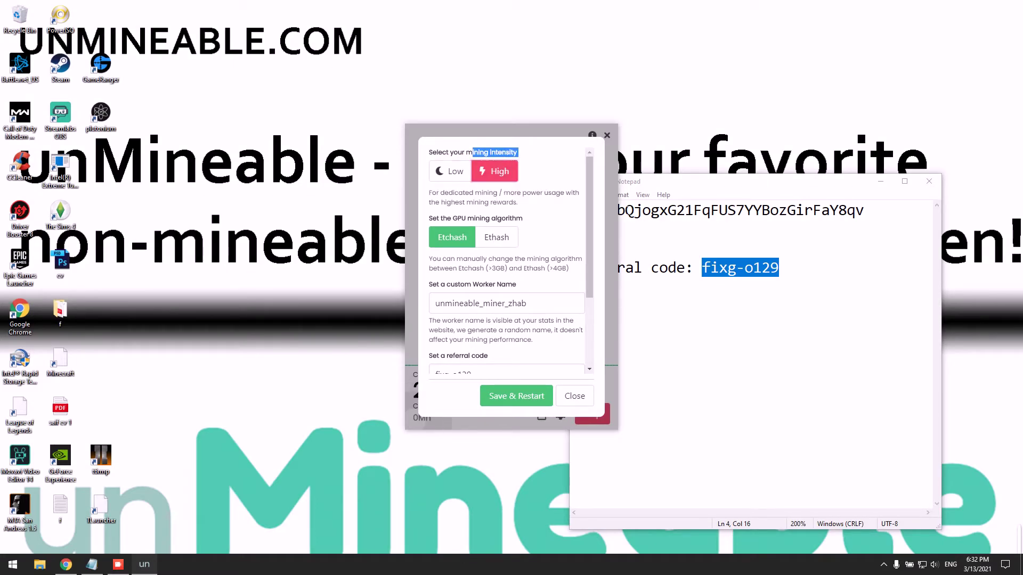
pyautogui.scroll(-2, 468, 179)
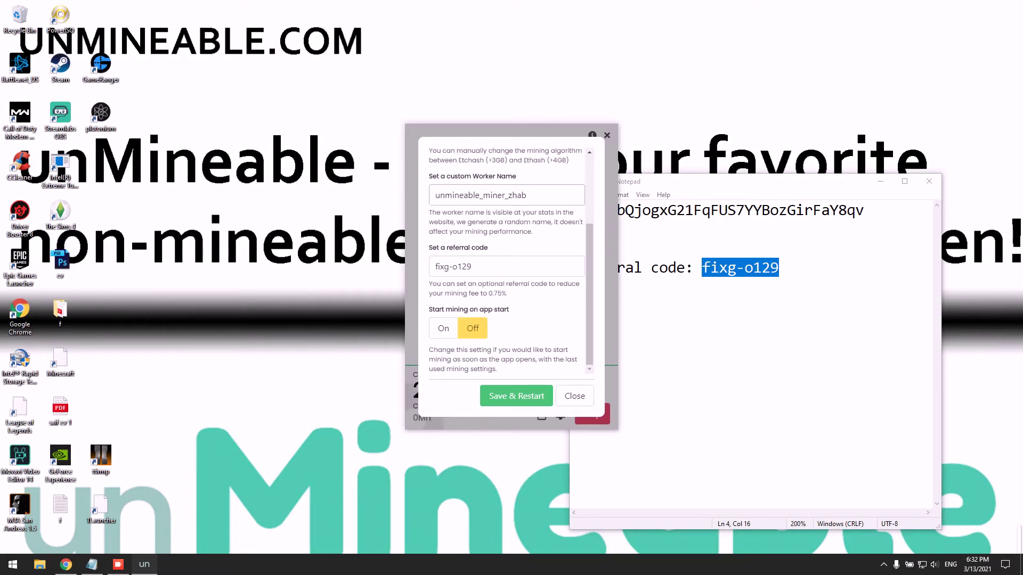
pyautogui.click(522, 400)
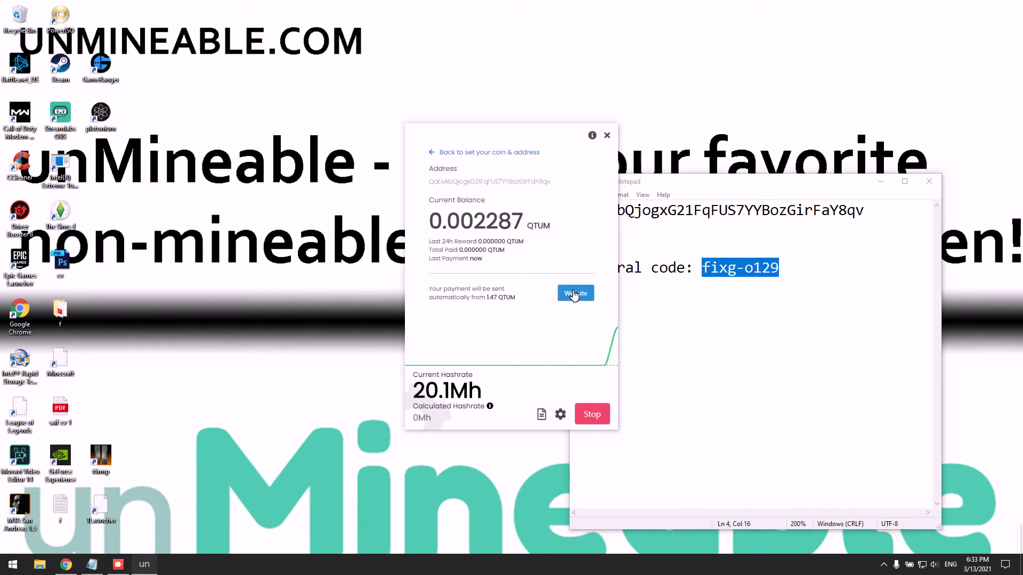
# - Open the wallet's QTUM stats page on unmineable.com from the miner's Website button
pyautogui.click(574, 293)
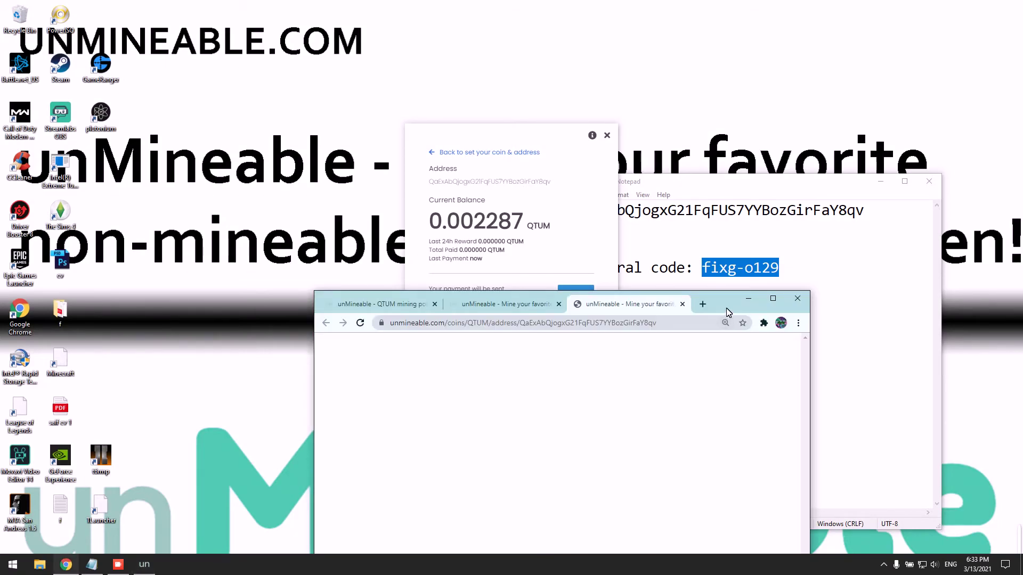
# - Bring the Chrome window into view and maximize the QTUM stats page
pyautogui.moveTo(639, 217); pyautogui.dragTo(593, 77)
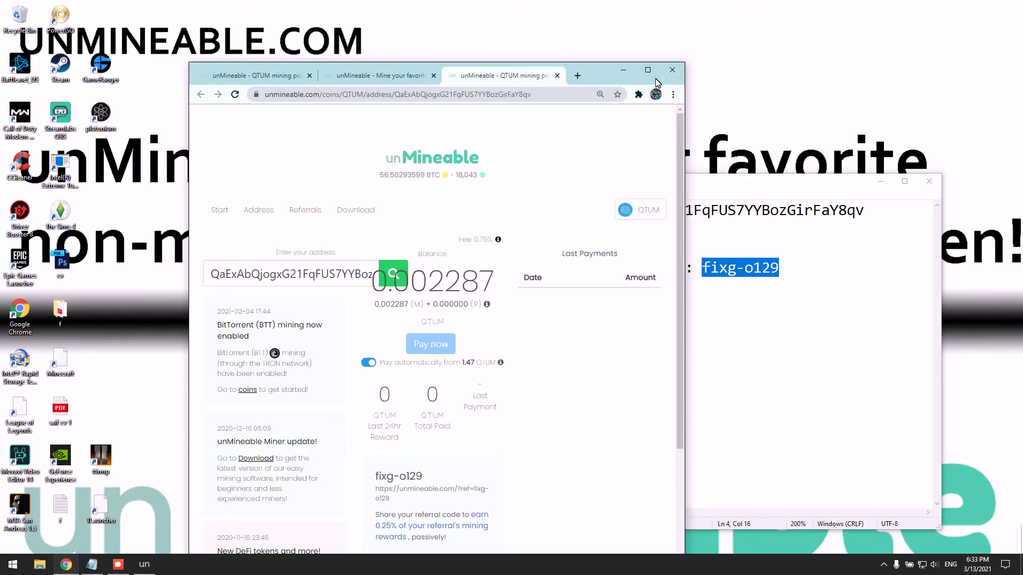
pyautogui.click(651, 72)
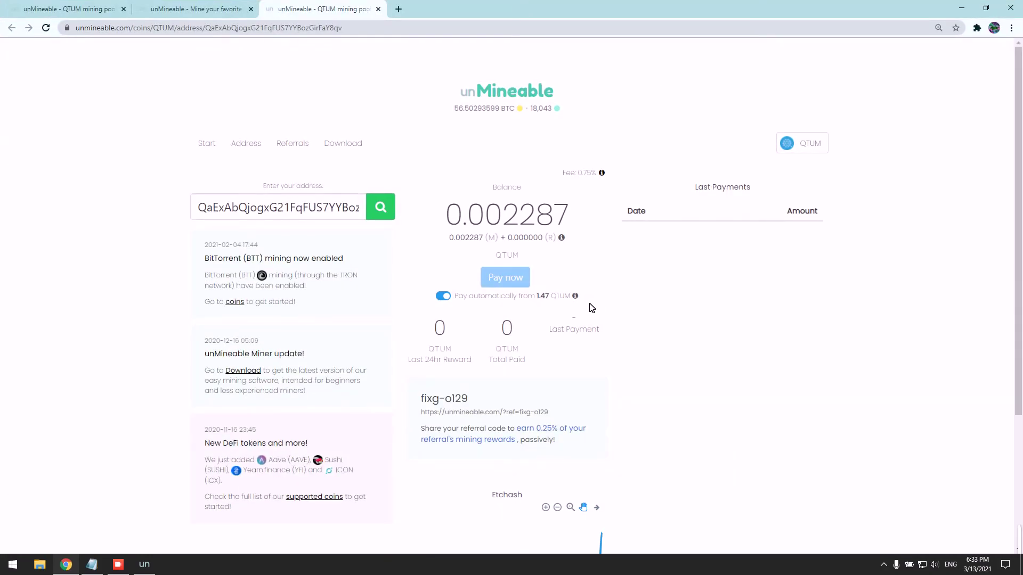